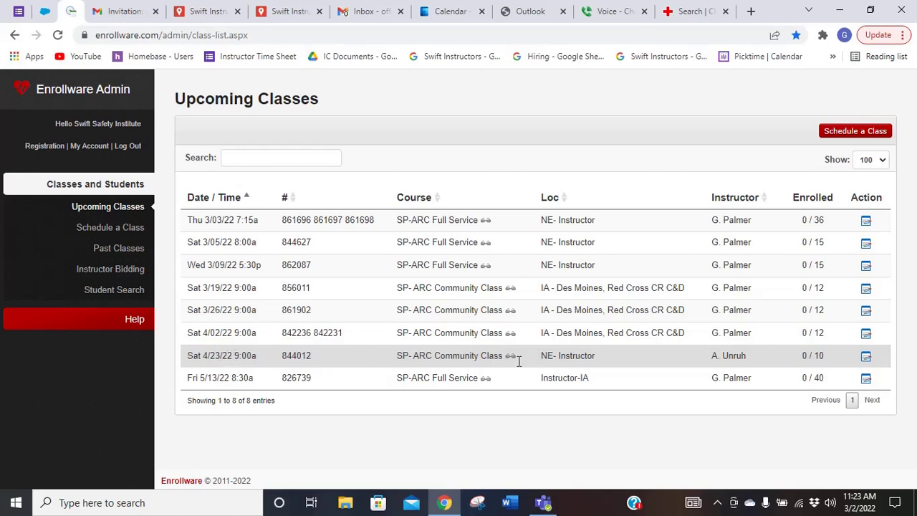
Step: Open the Sat 4/23/22 SP- ARC Community Class and review its class details, internal notes, documents and comments
left_click(866, 357)
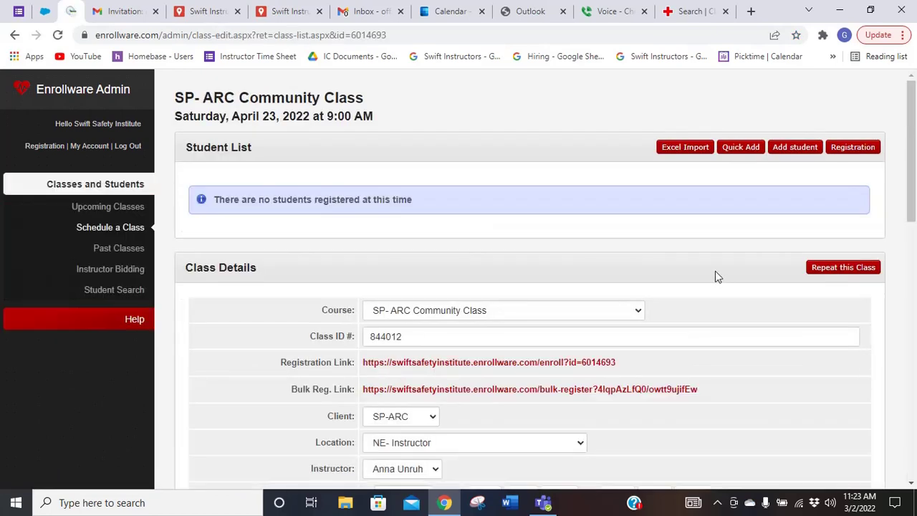
scroll(520, 247, "down", 2)
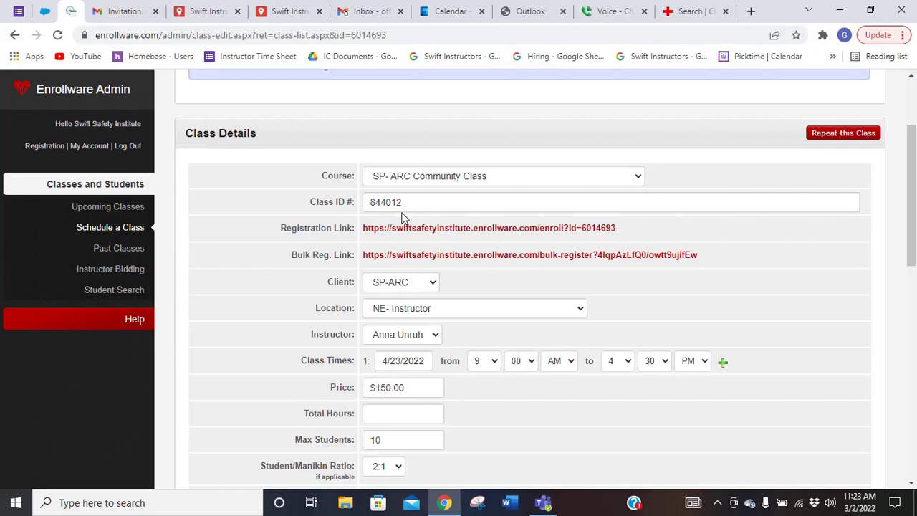
scroll(452, 201, "down", 1)
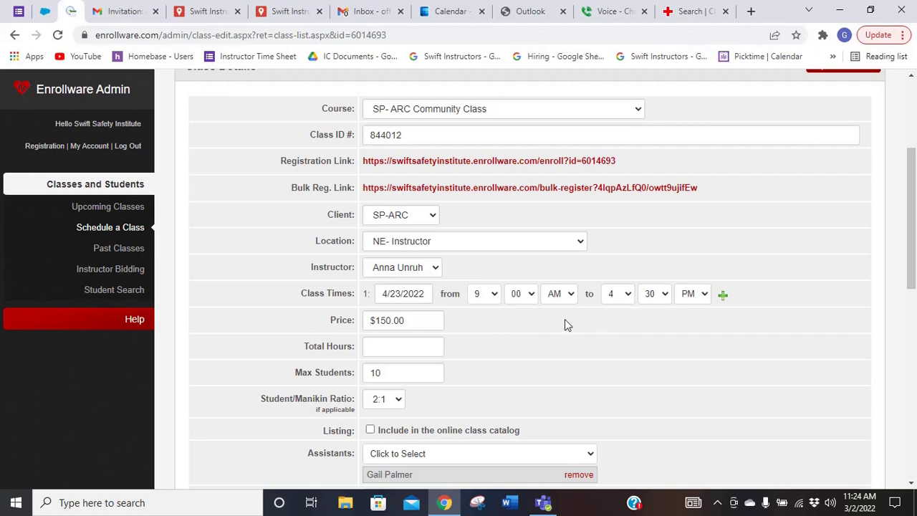
scroll(564, 318, "down", 2)
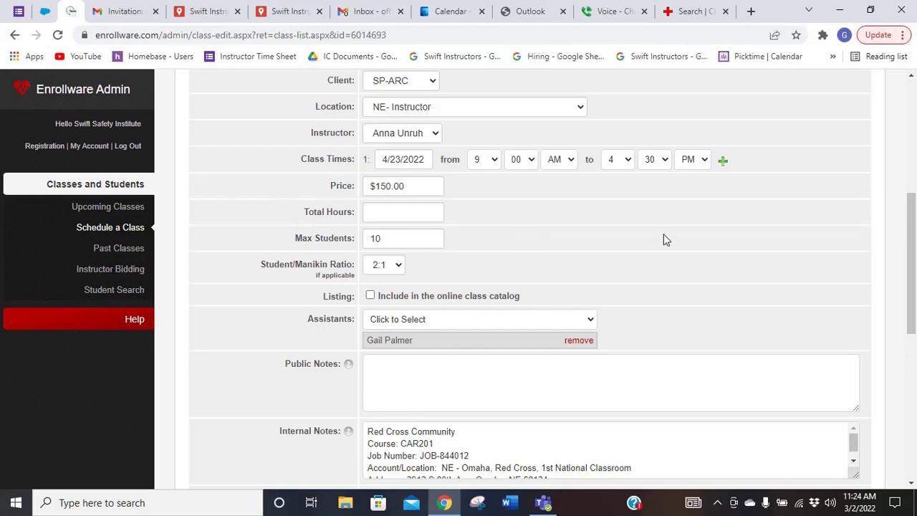
scroll(663, 239, "down", 1)
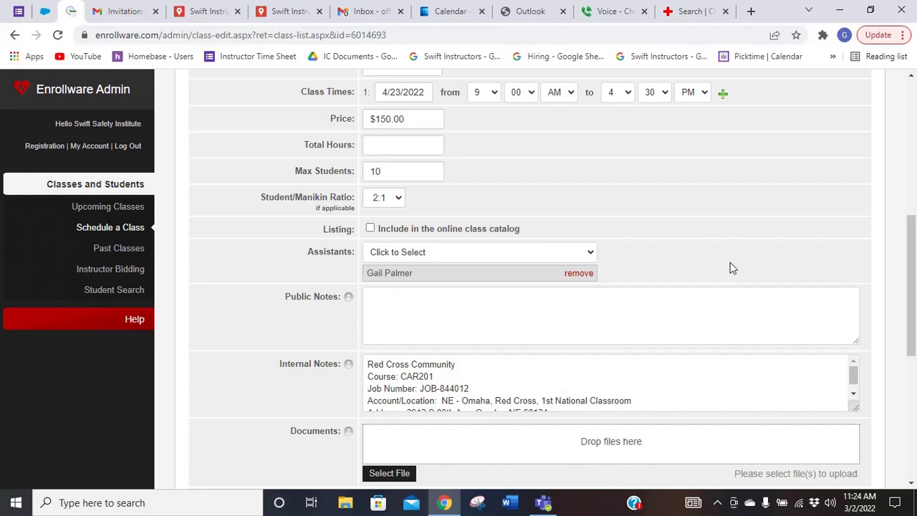
scroll(728, 264, "down", 1)
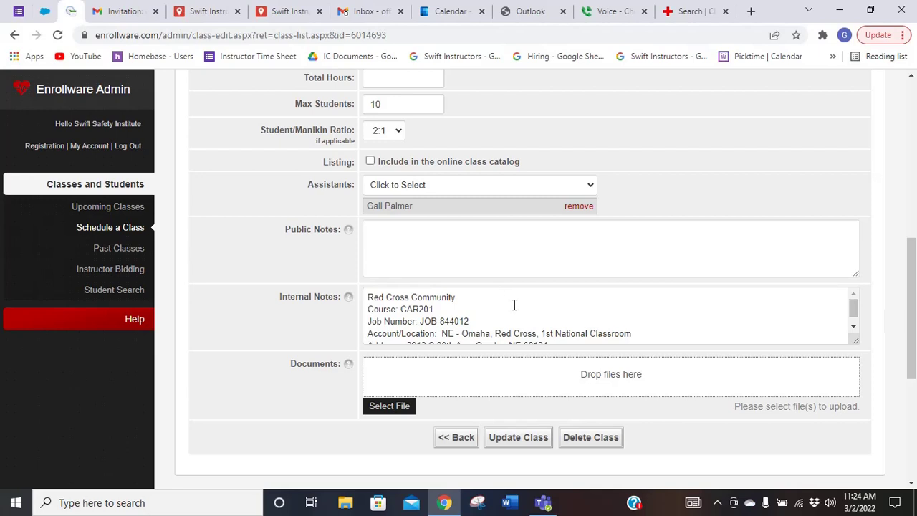
scroll(513, 305, "down", 1)
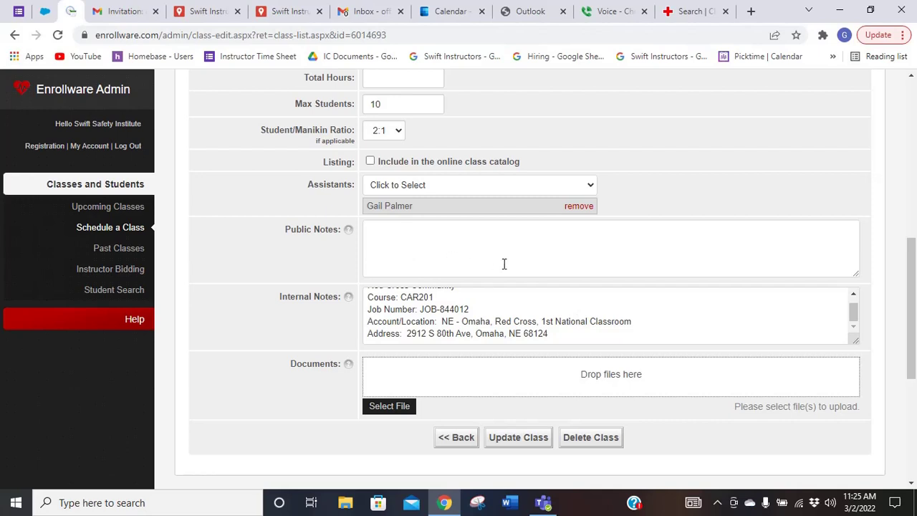
scroll(504, 263, "down", 1)
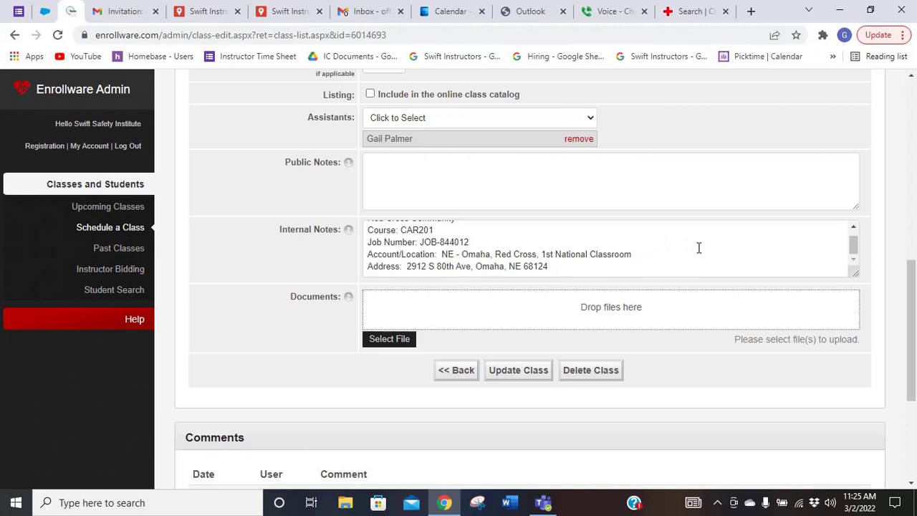
scroll(713, 254, "down", 2)
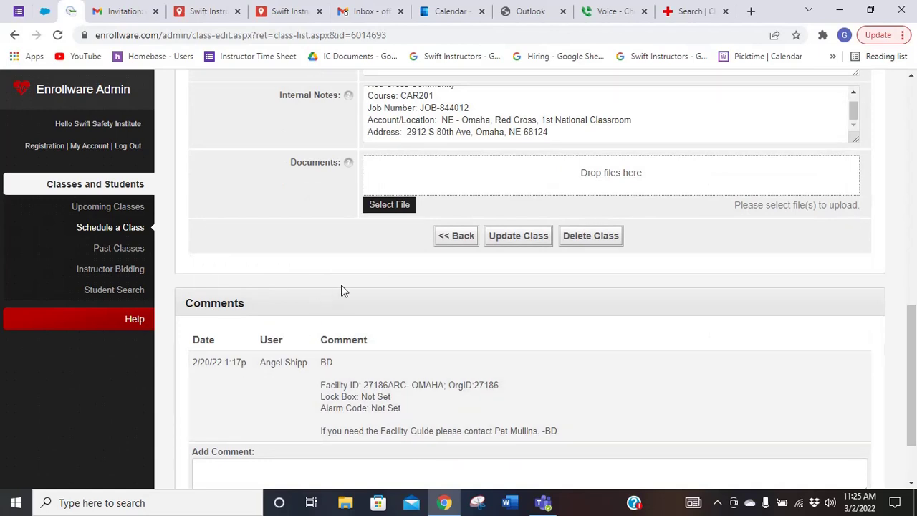
scroll(342, 288, "down", 1)
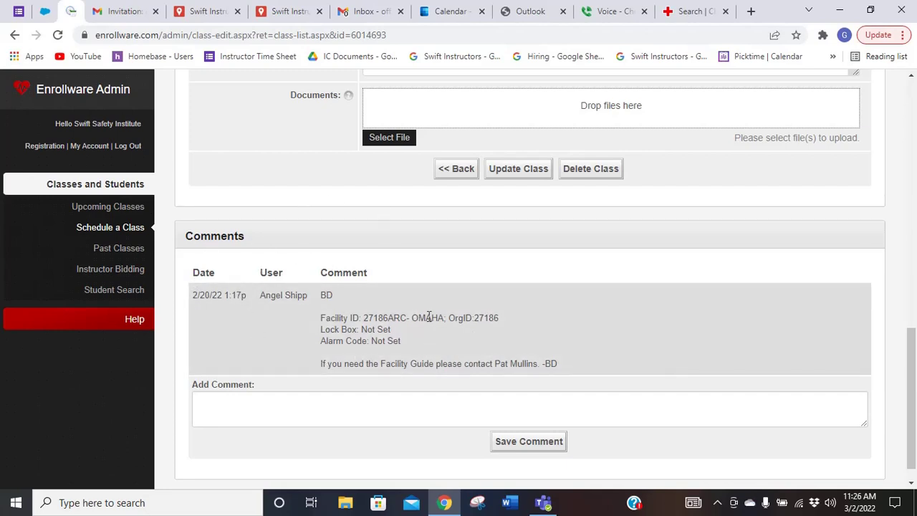
Step: Re-read the class's Internal Notes for the course, job number, account/location and address
scroll(519, 306, "up", 1)
scroll(520, 307, "up", 2)
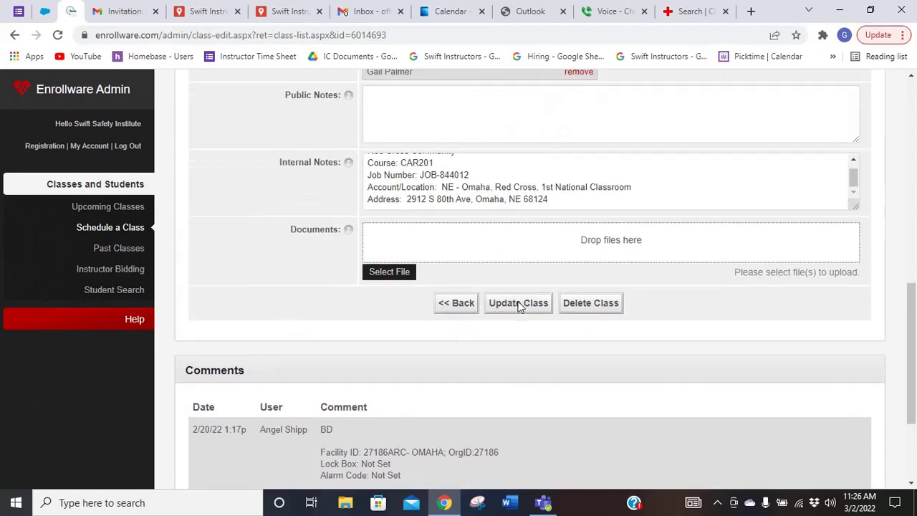
scroll(443, 181, "up", 1)
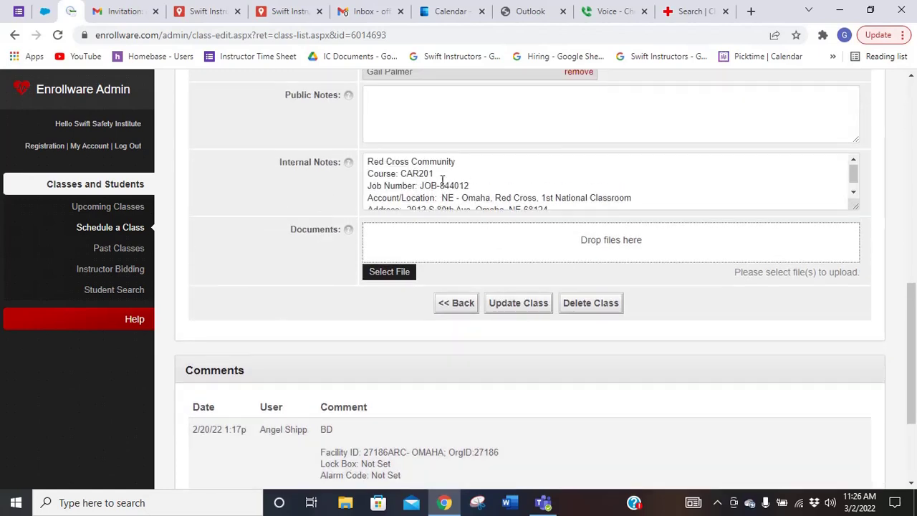
scroll(444, 192, "up", 1)
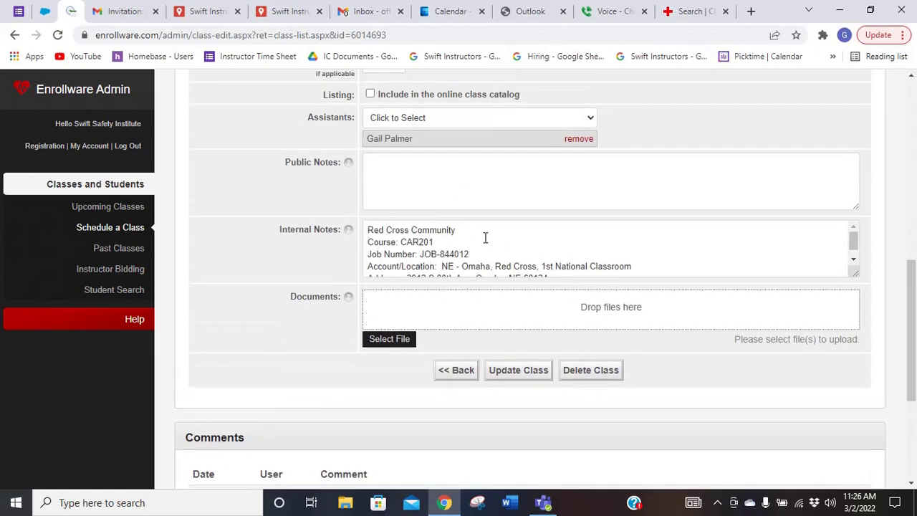
scroll(485, 237, "down", 2)
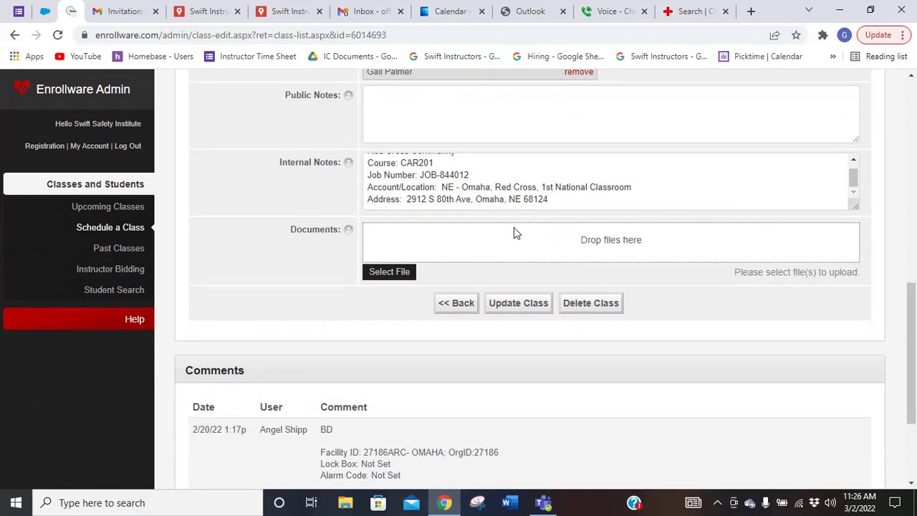
scroll(577, 199, "up", 1)
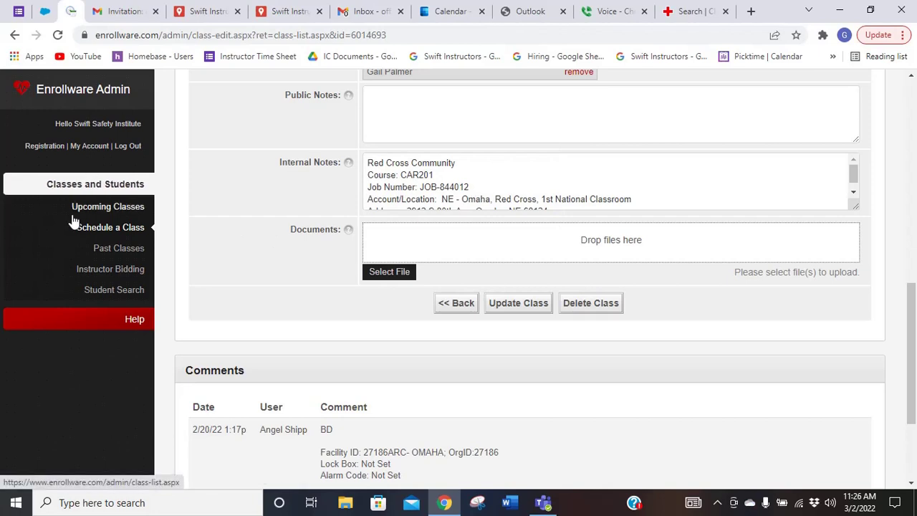
Step: Open the list of past classes and look through the entries for the last 30 days
left_click(102, 251)
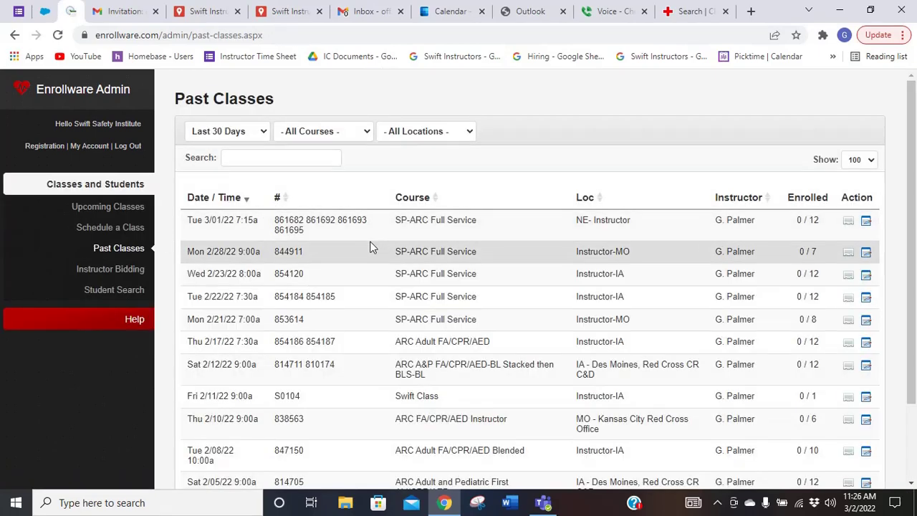
scroll(371, 246, "down", 3)
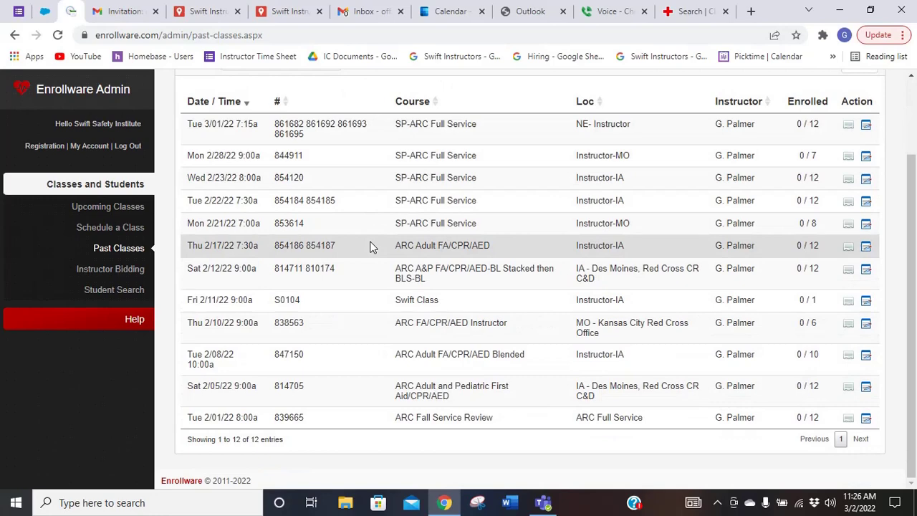
scroll(370, 246, "up", 1)
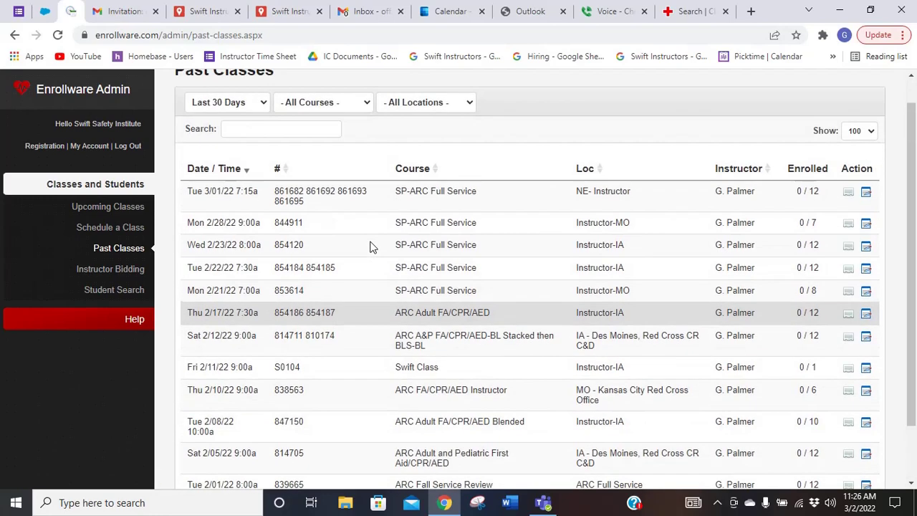
Step: Open the Instructor Bidding list and look through the classes open for bids
left_click(98, 276)
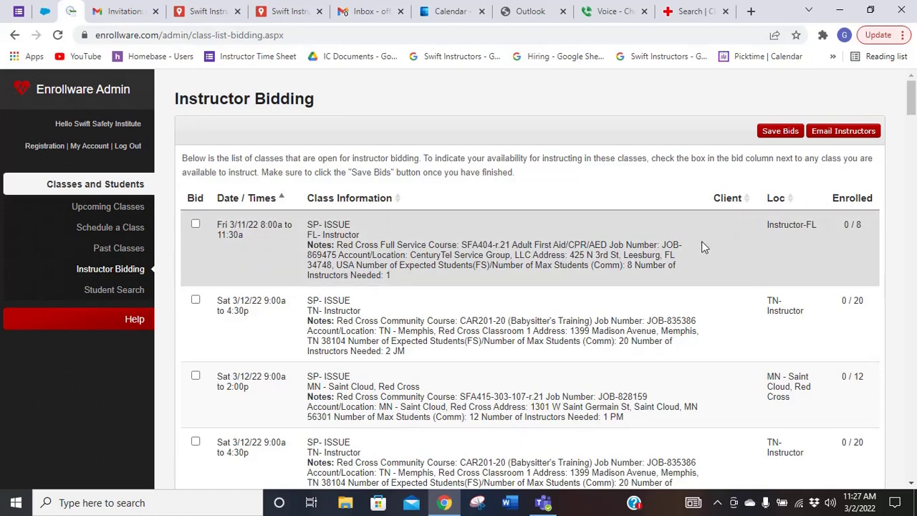
scroll(701, 247, "down", 3)
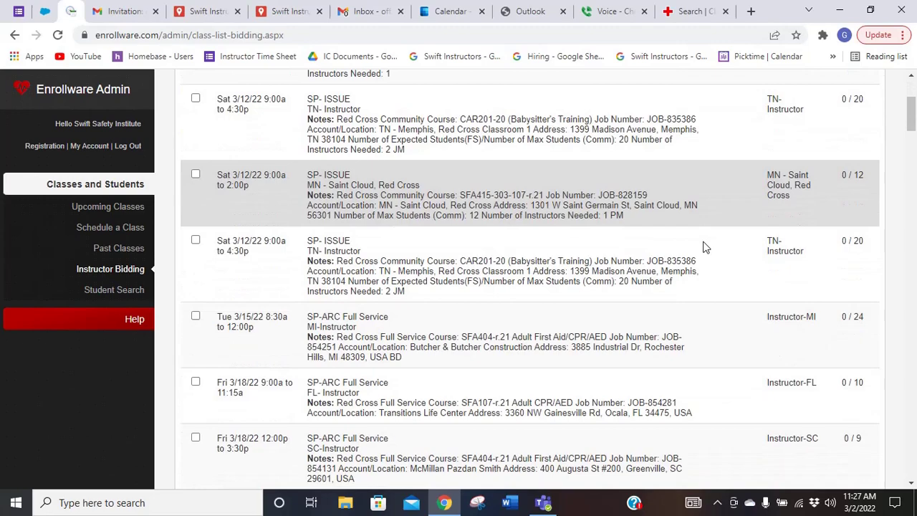
scroll(703, 248, "down", 3)
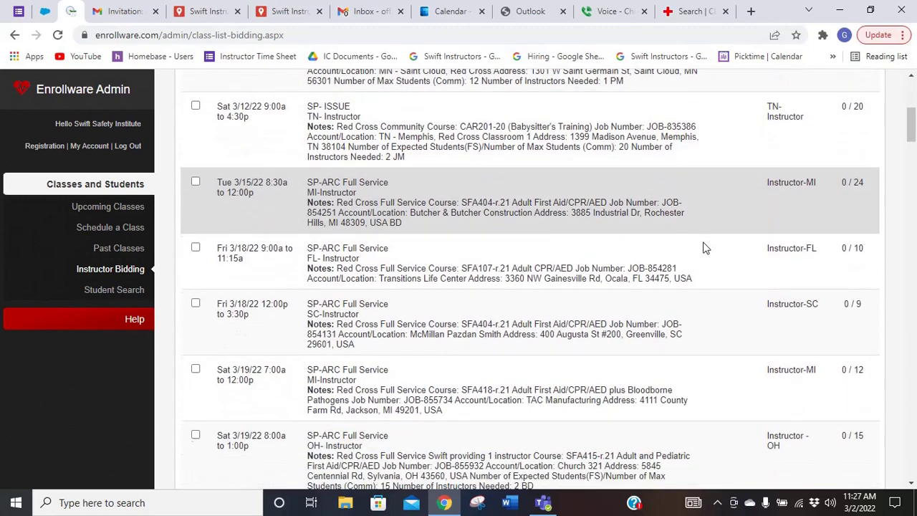
scroll(702, 247, "down", 4)
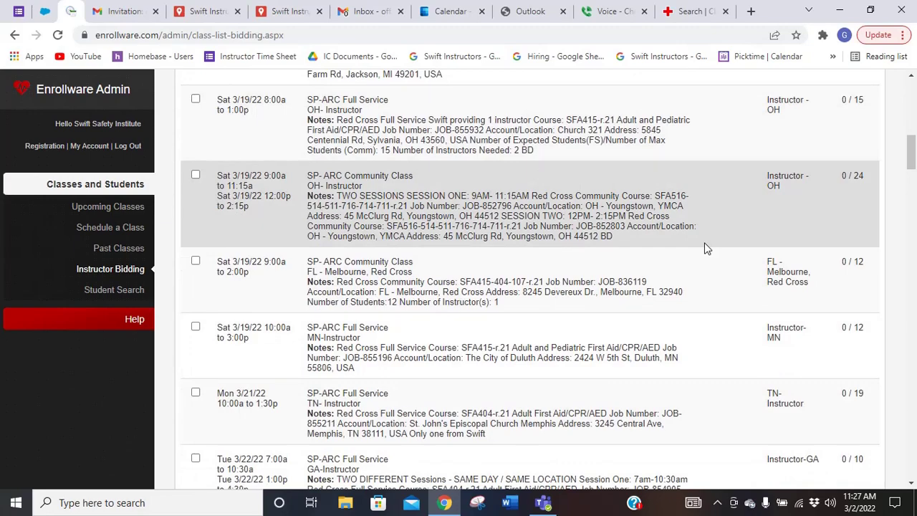
scroll(705, 248, "up", 10)
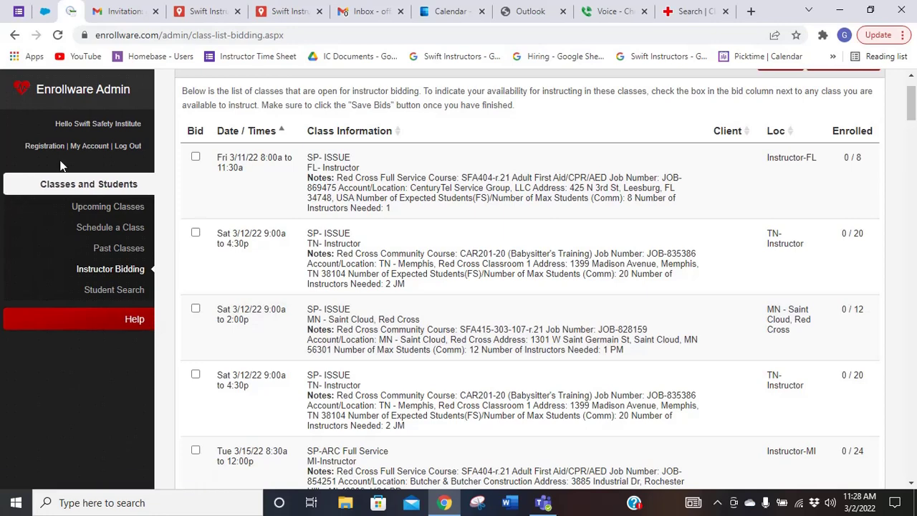
Step: Open the My Account page and review the contact information, instructor IDs, email options and password change section
left_click(83, 147)
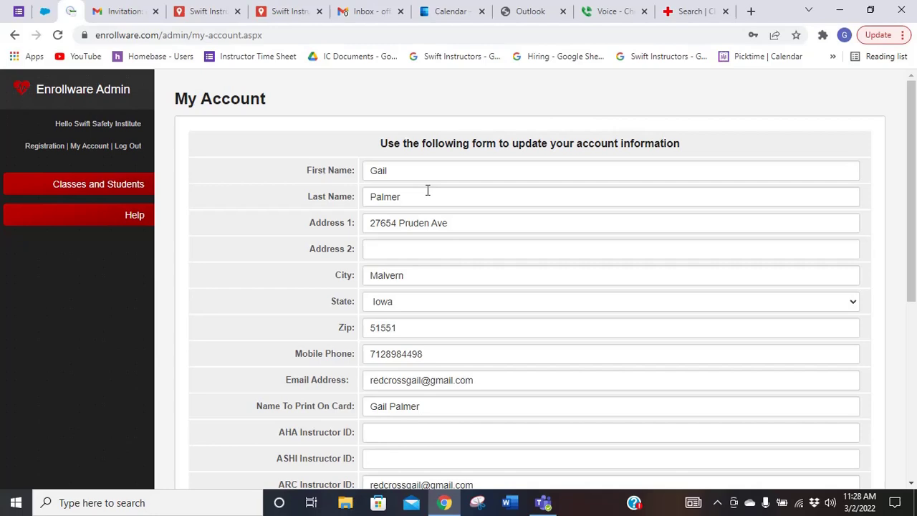
scroll(444, 222, "down", 2)
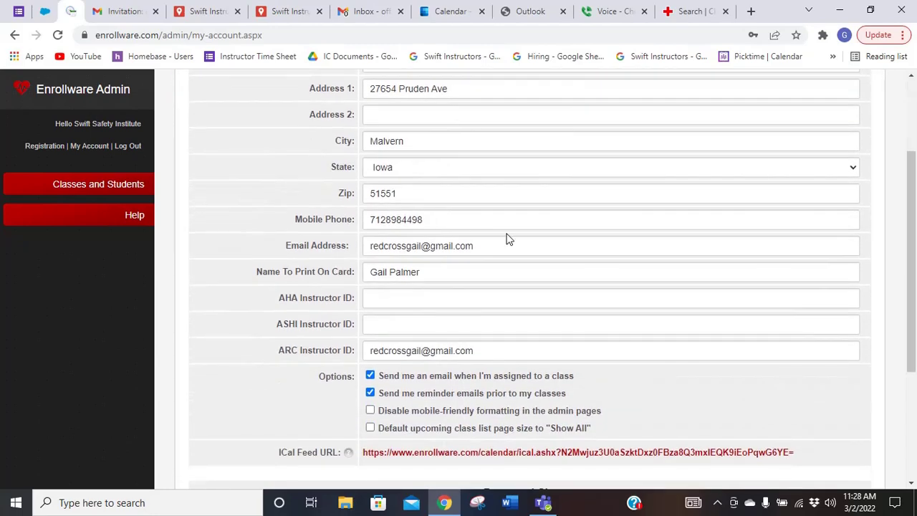
scroll(508, 239, "down", 2)
scroll(583, 301, "down", 1)
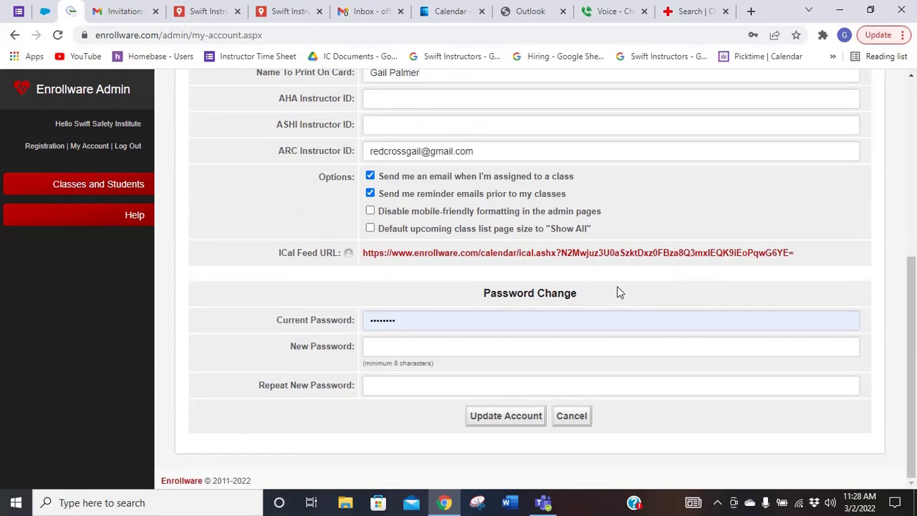
scroll(619, 290, "up", 4)
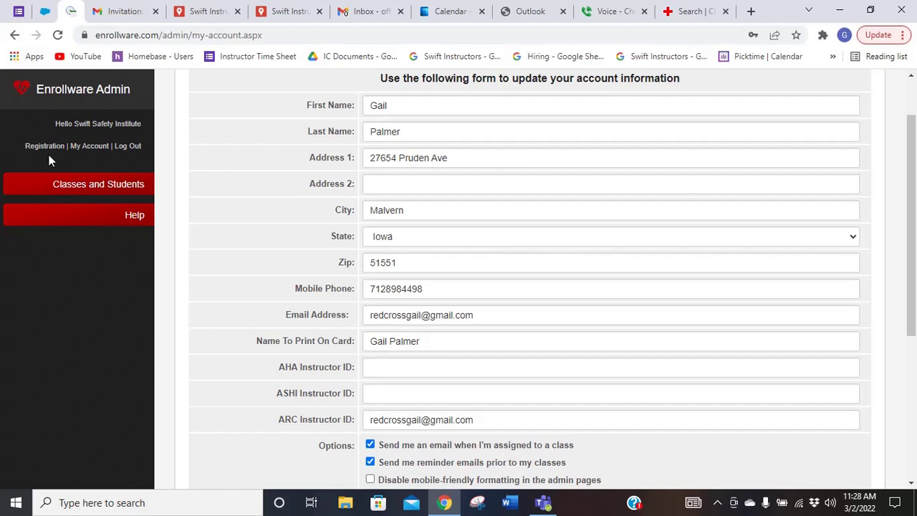
Step: Return to the list of upcoming classes
left_click(120, 185)
left_click(118, 206)
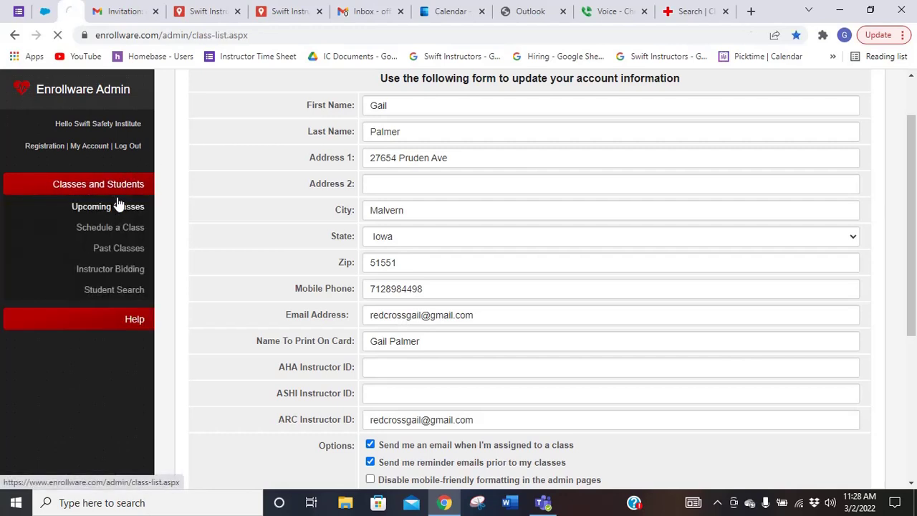